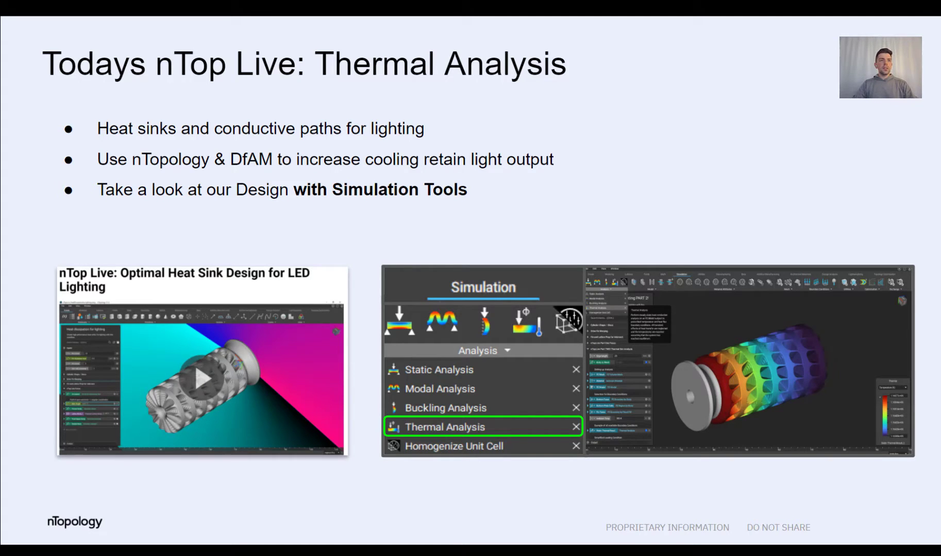
Leave the slideshow and switch to the nTopology window with the heat-sink model.
key("alt+Tab")
left_click(307, 107)
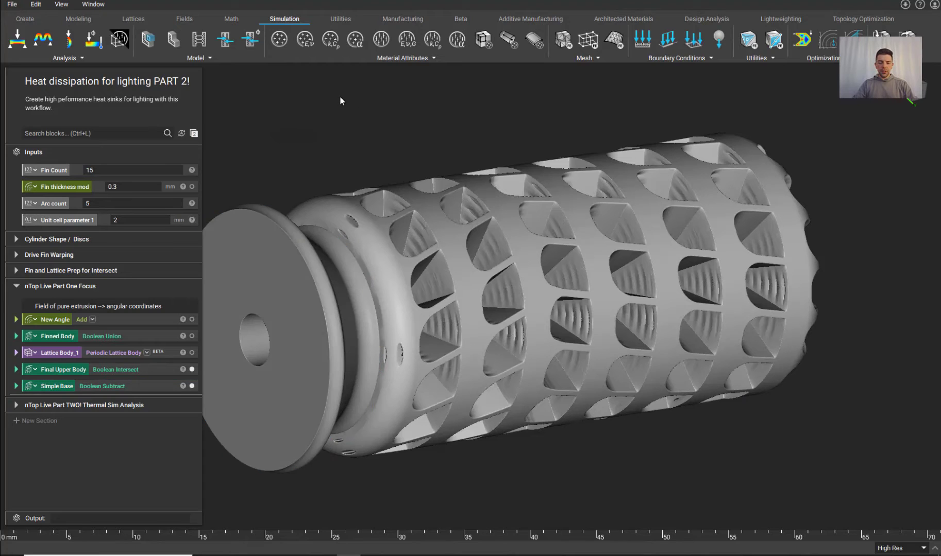
right_click_drag(340, 96, 255, 112)
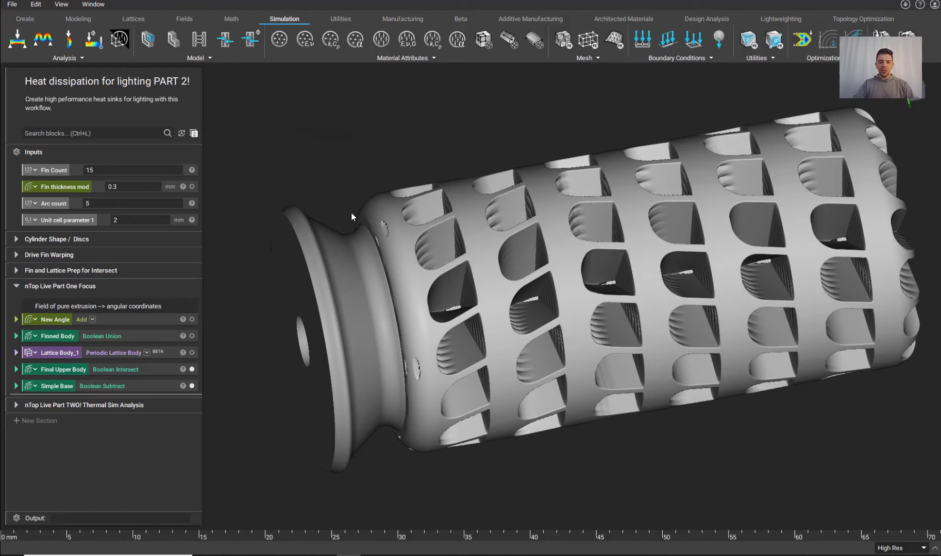
right_click_drag(361, 237, 397, 285)
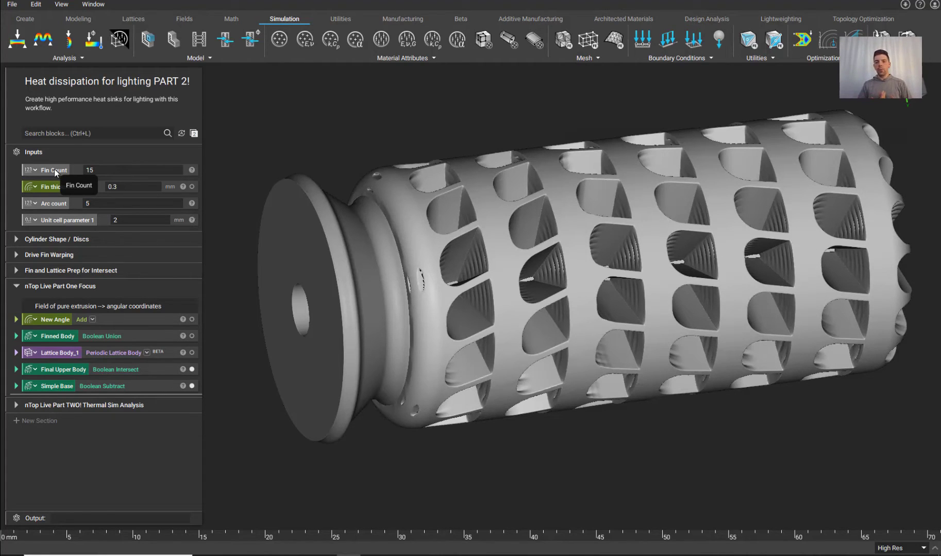
Hide Final Upper Body and show the FE Model's tetrahedral volume mesh of the lattice.
left_click(16, 406)
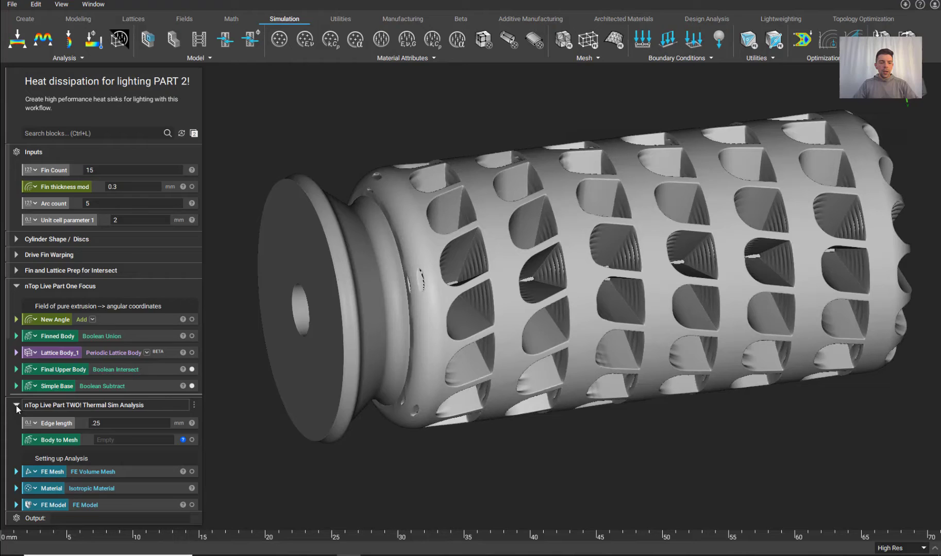
scroll(17, 407, "down", 3)
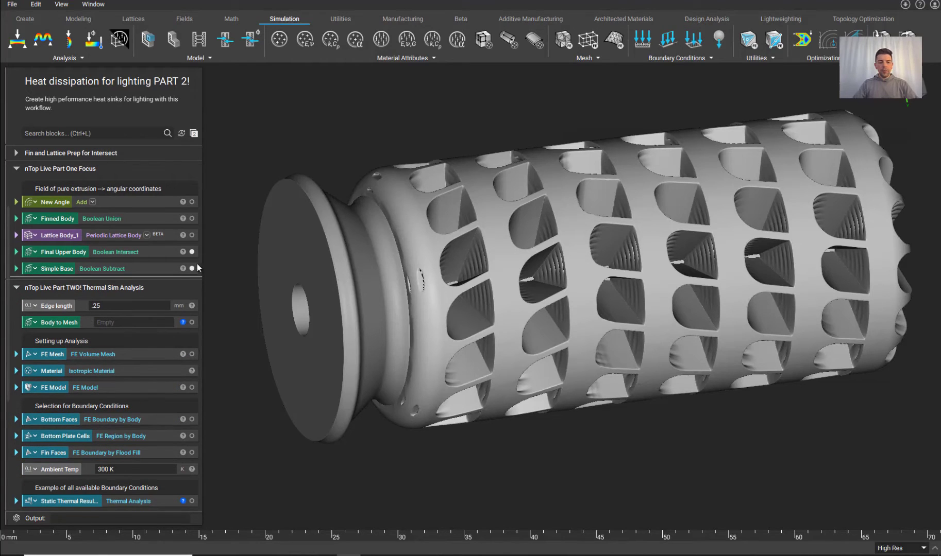
left_click(192, 252)
right_click_drag(415, 335, 243, 323)
left_click(192, 355)
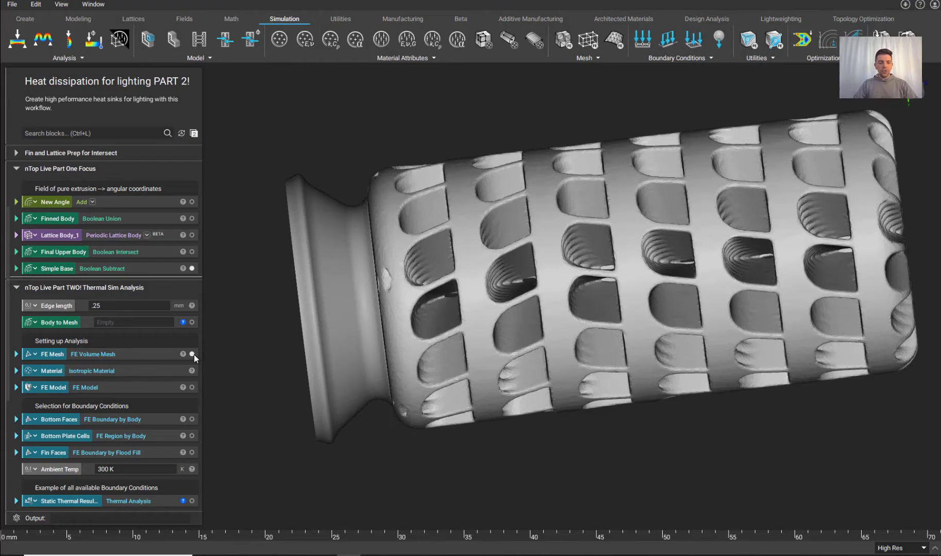
right_click_drag(452, 370, 500, 391)
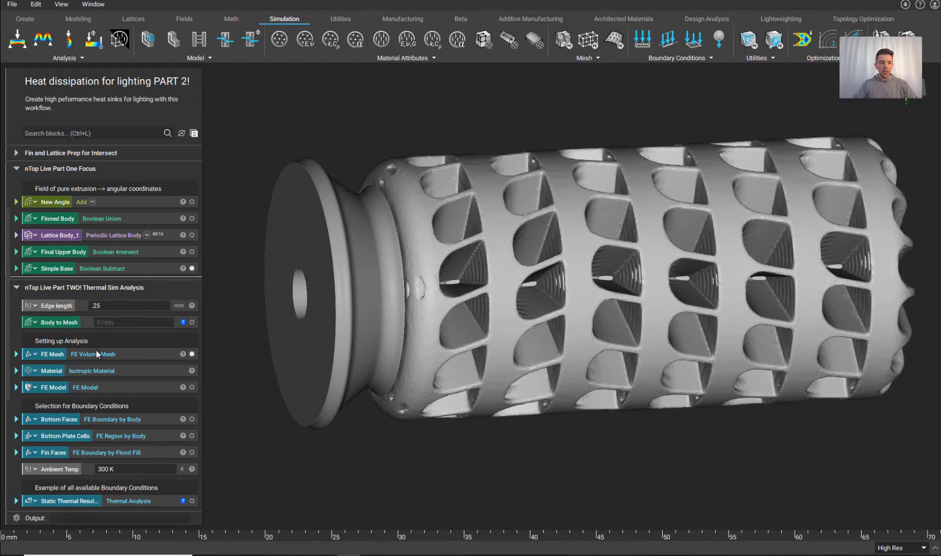
left_click(134, 385)
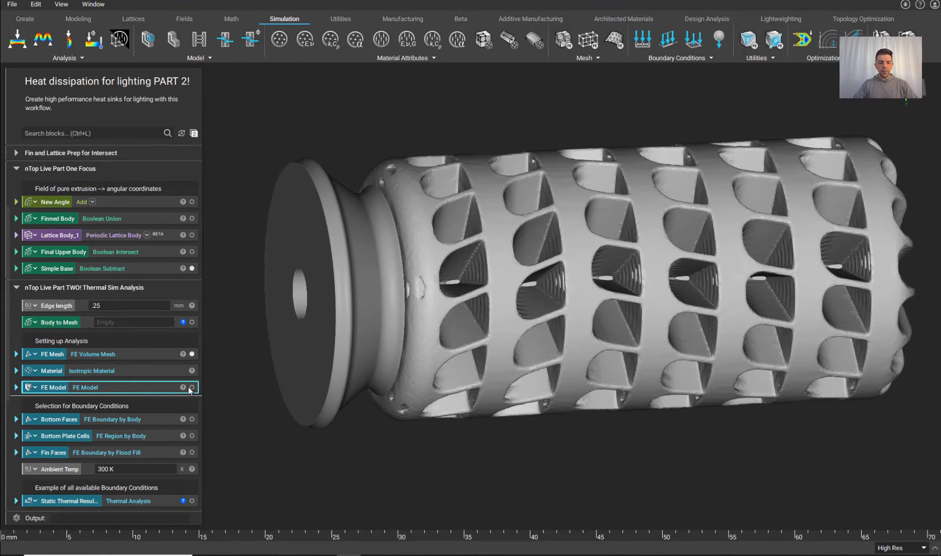
left_click(191, 354)
left_click(194, 388)
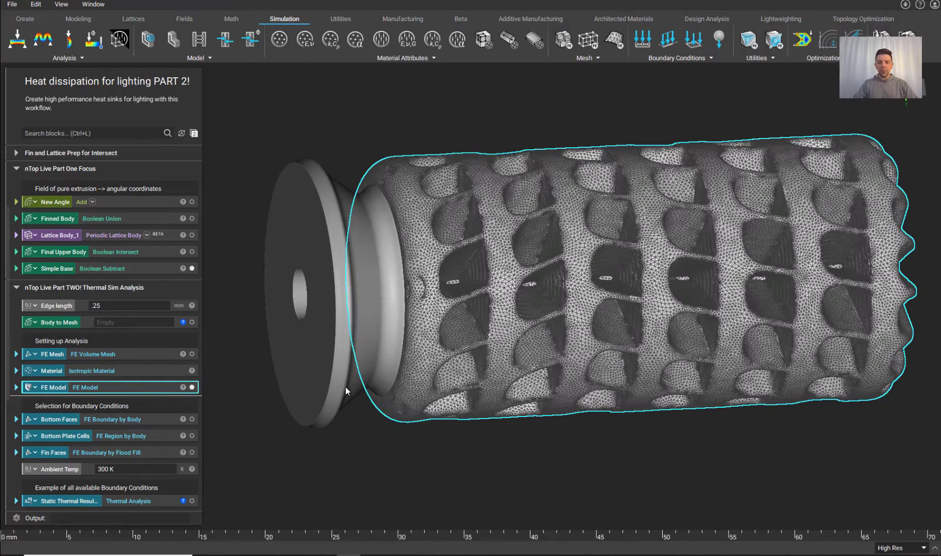
right_click_drag(345, 386, 292, 384)
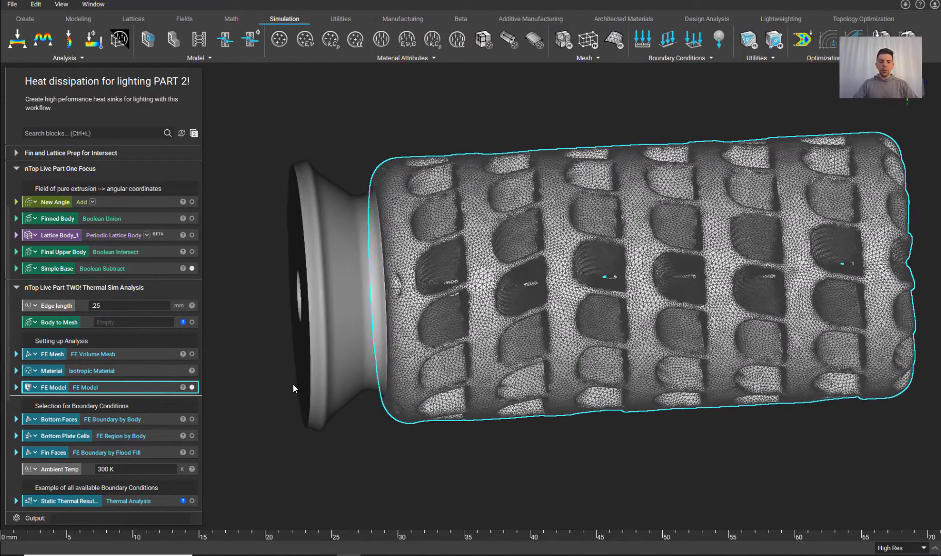
right_click_drag(371, 432, 474, 380)
left_click(388, 447)
right_click_drag(476, 246, 438, 335)
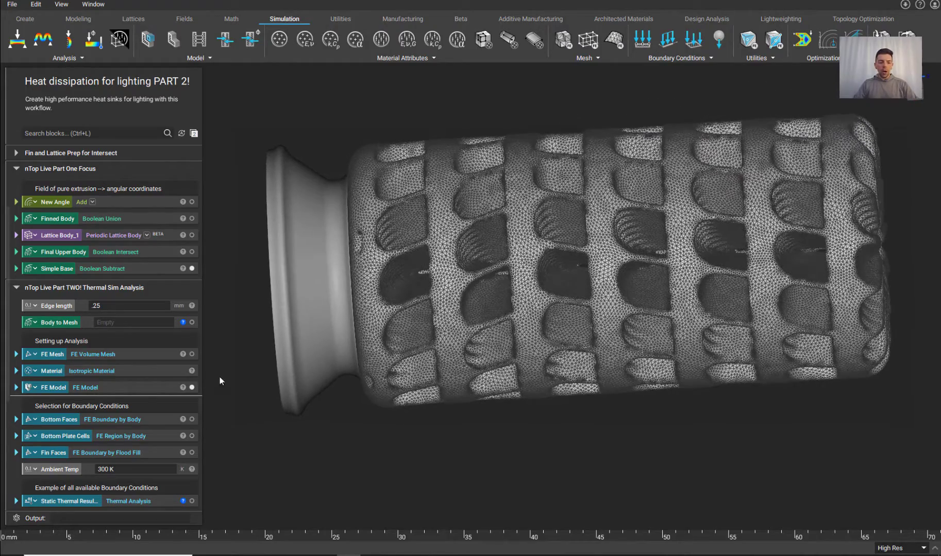
scroll(144, 397, "down", 2)
scroll(144, 399, "down", 2)
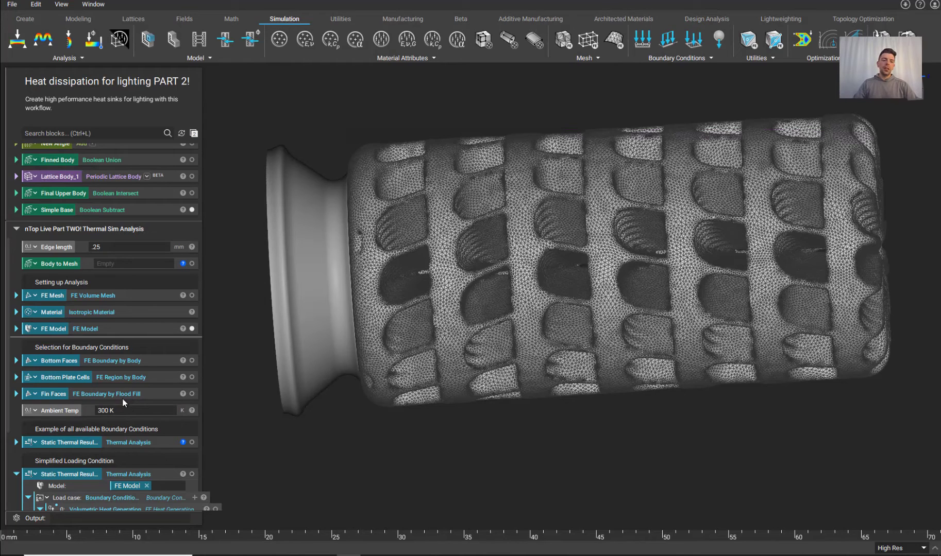
left_click(84, 57)
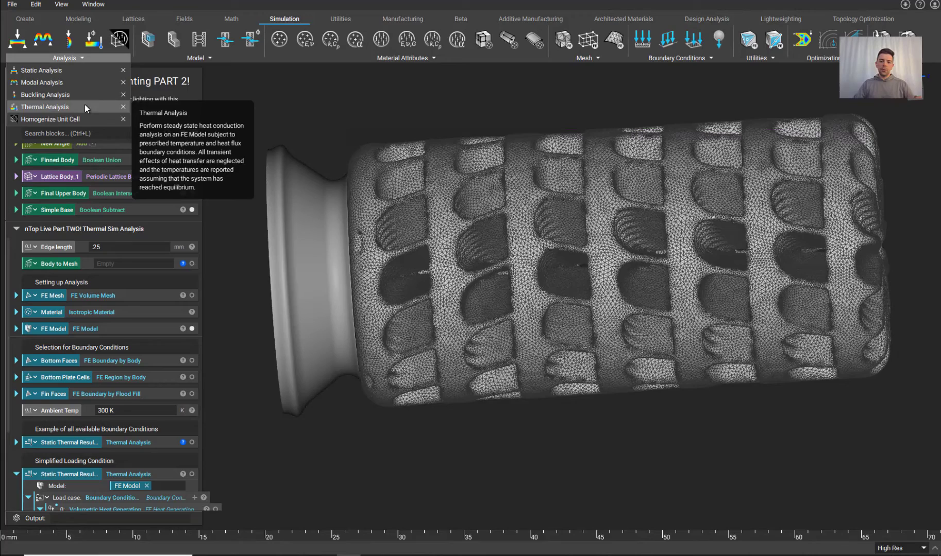
left_click(247, 265)
right_click_drag(247, 266, 254, 267)
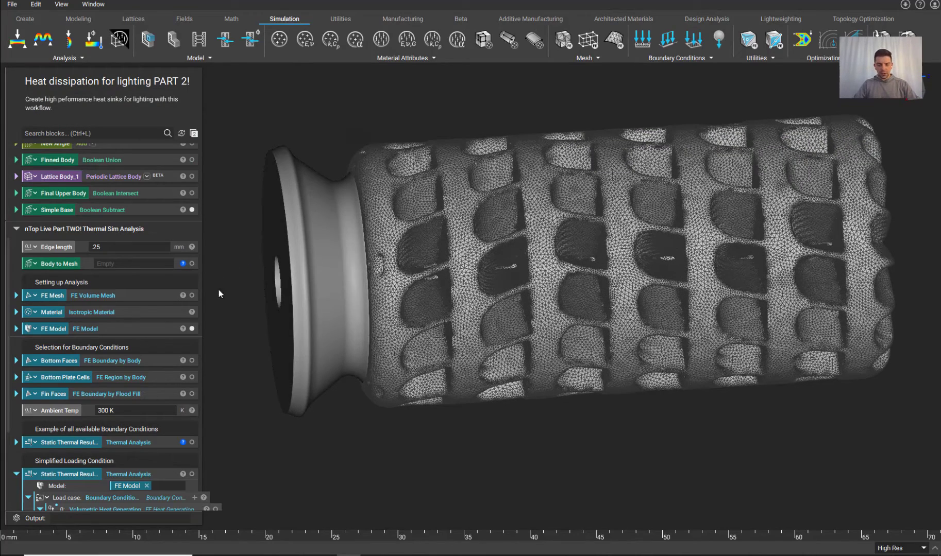
Show the Bottom Faces boundary in green on the mesh's base end.
left_click(152, 360)
left_click(191, 361)
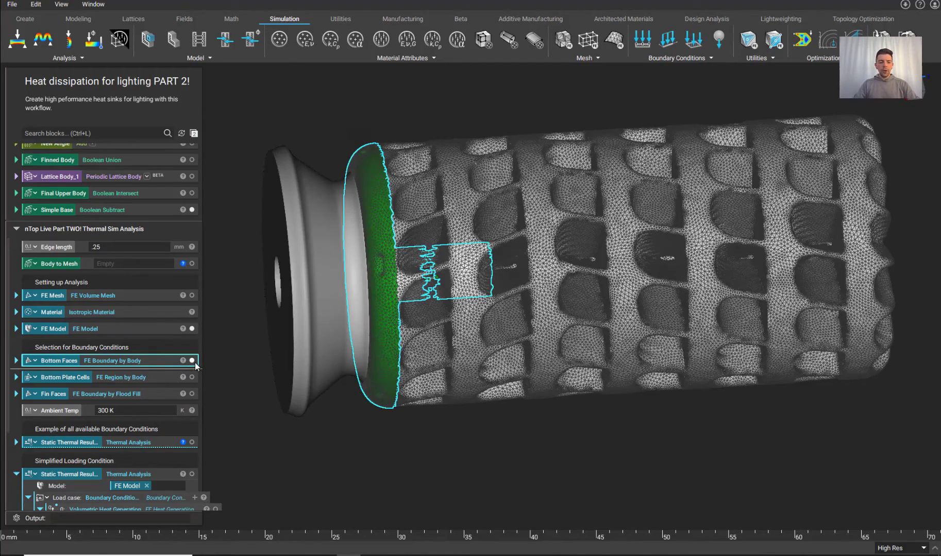
right_click_drag(226, 377, 230, 415)
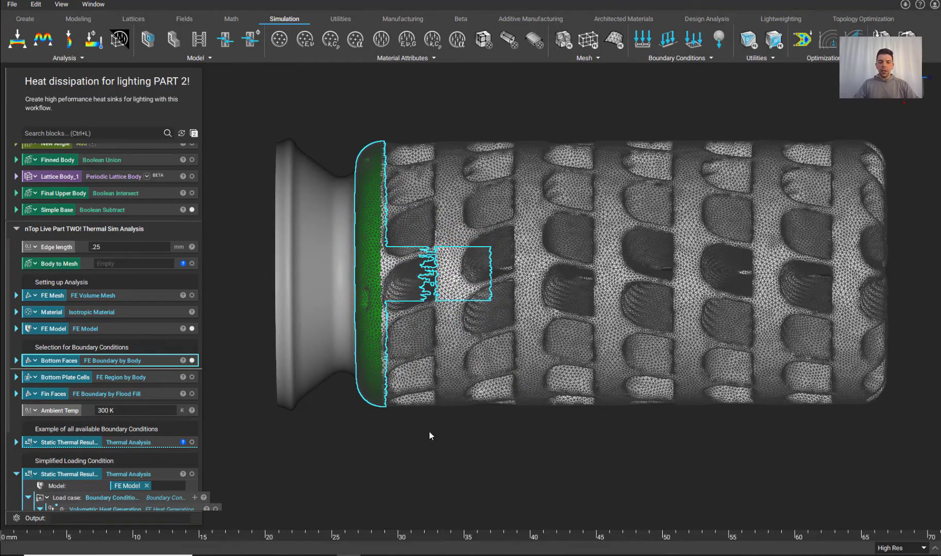
right_click_drag(430, 437, 429, 460)
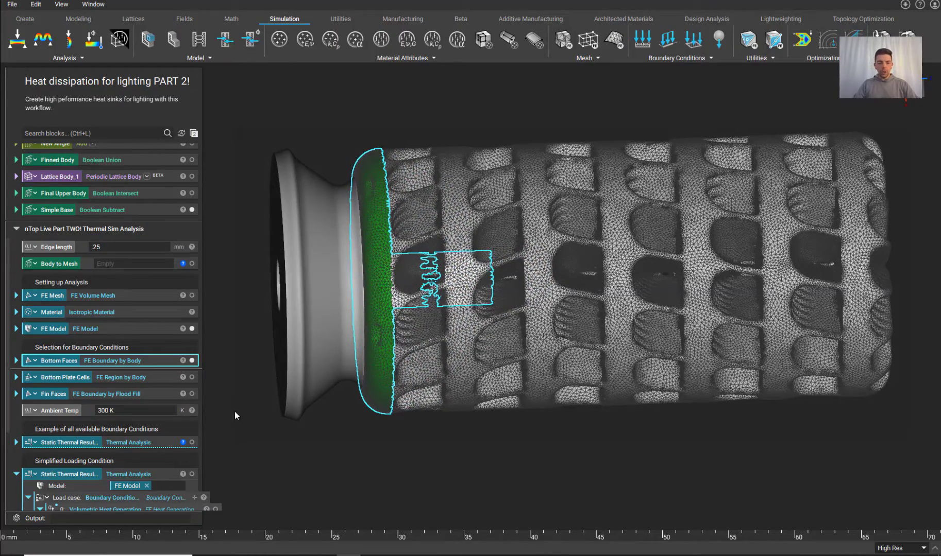
Select the simplified Static Thermal Result block with its heat generation and convection loads.
scroll(156, 391, "down", 3)
scroll(163, 386, "down", 3)
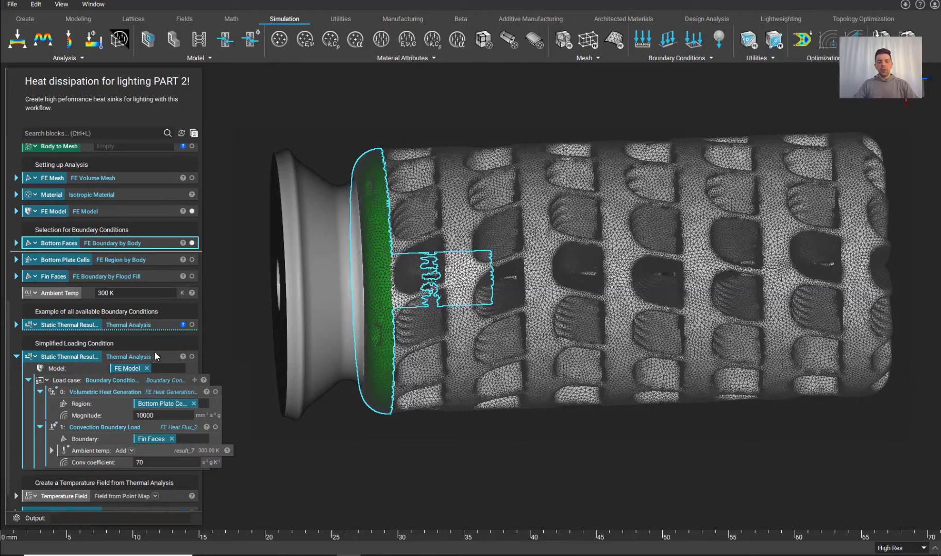
right_click_drag(217, 342, 207, 345)
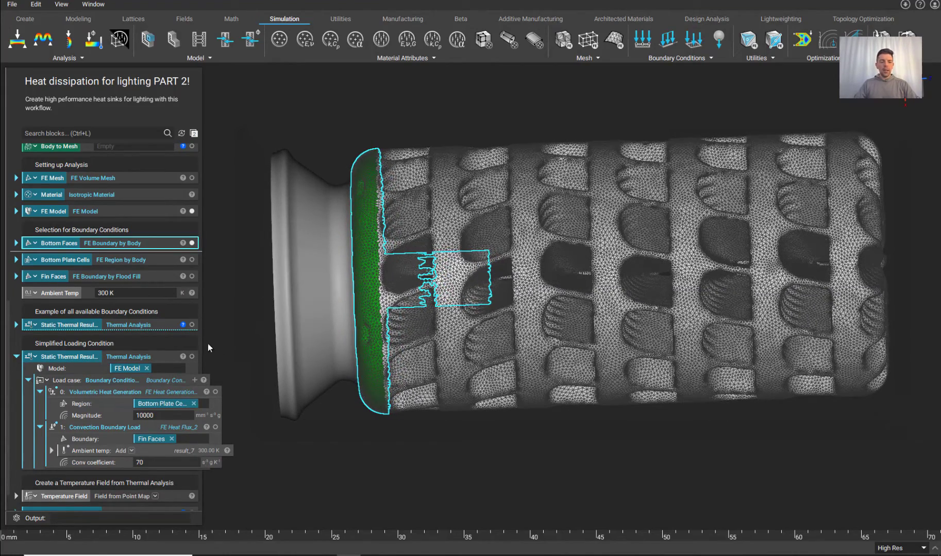
left_click(170, 355)
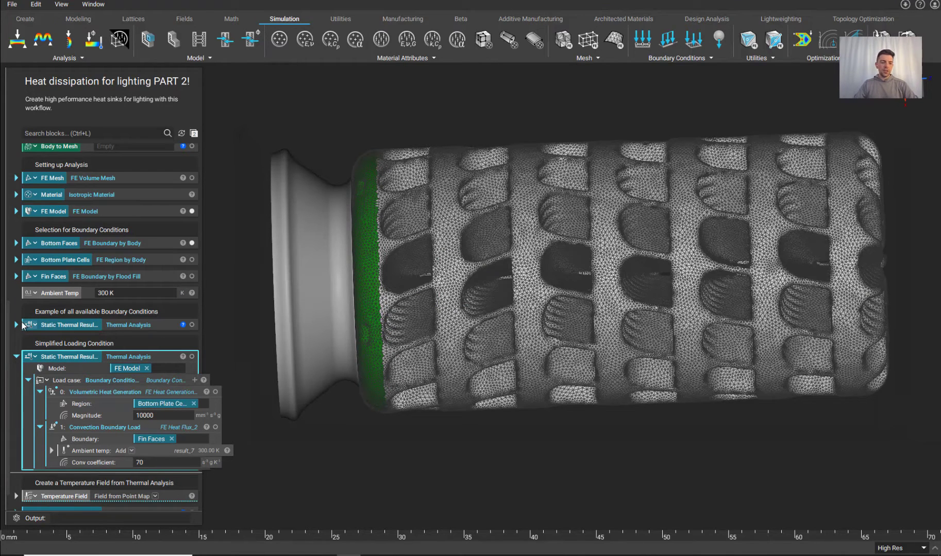
Expand the example listing all six thermal boundary condition types and scroll through it.
left_click(48, 326)
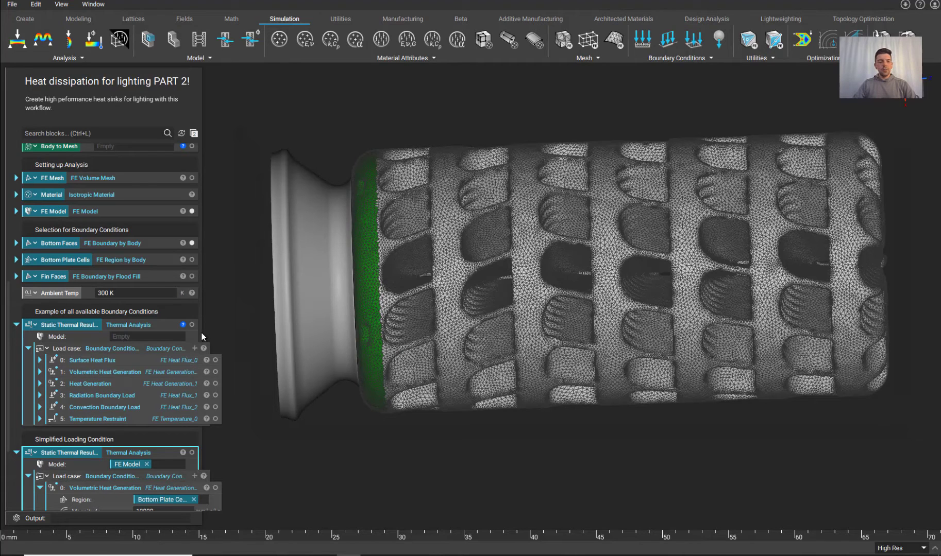
scroll(140, 356, "down", 3)
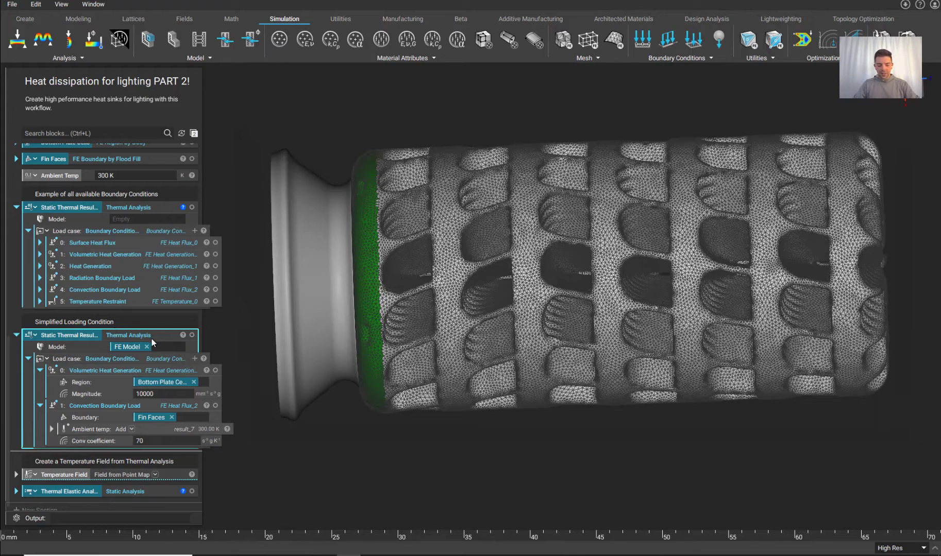
Switch the thermal legend to Directional Heat Flux (W/m^2) along Z.
right_click_drag(266, 302, 359, 217)
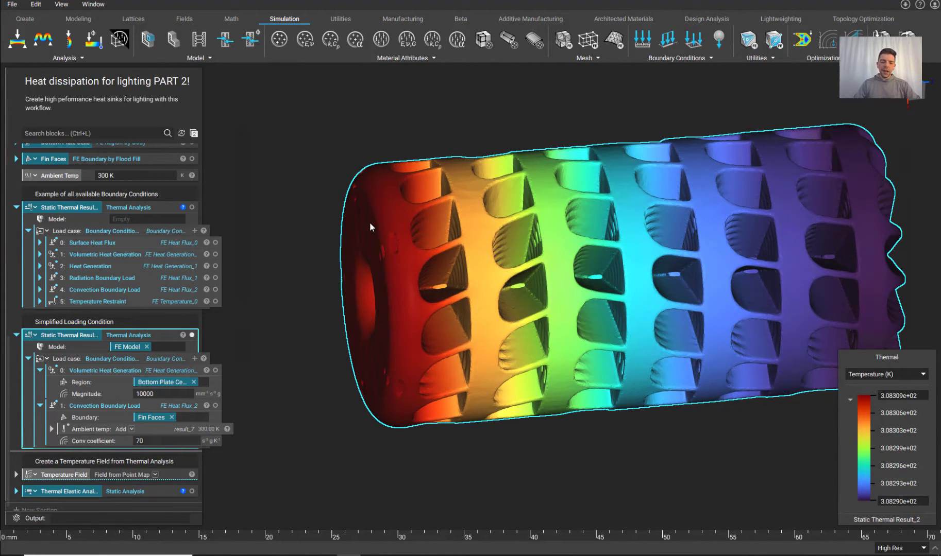
right_click_drag(330, 337, 305, 352)
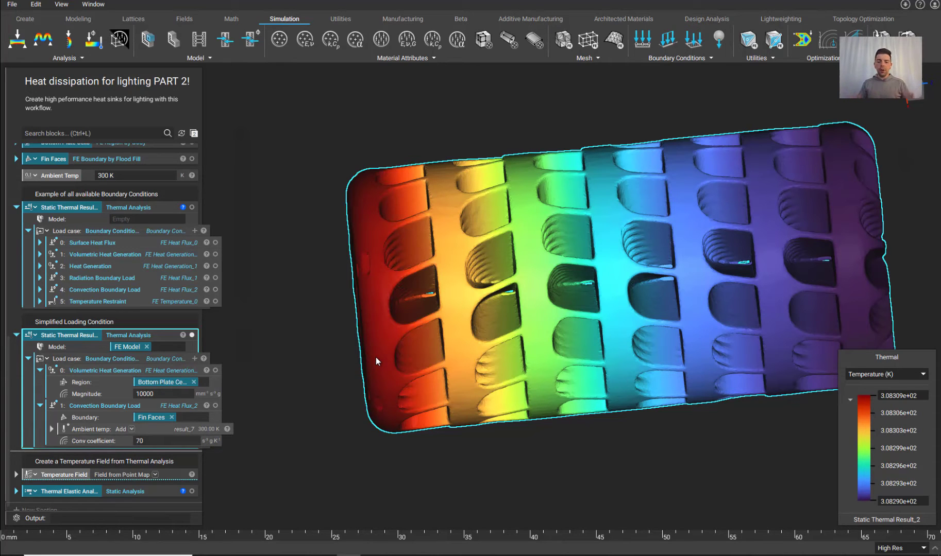
middle_click_drag(444, 295, 414, 276)
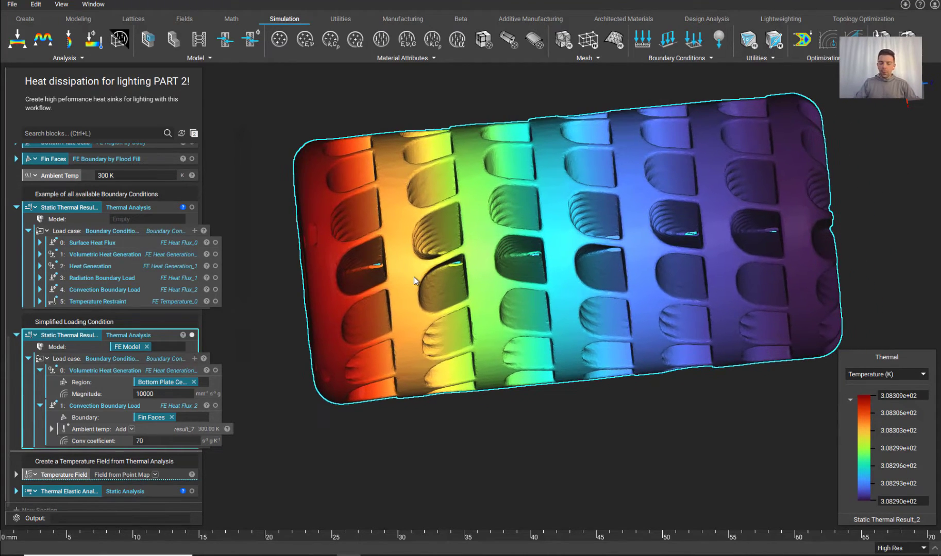
left_click(893, 378)
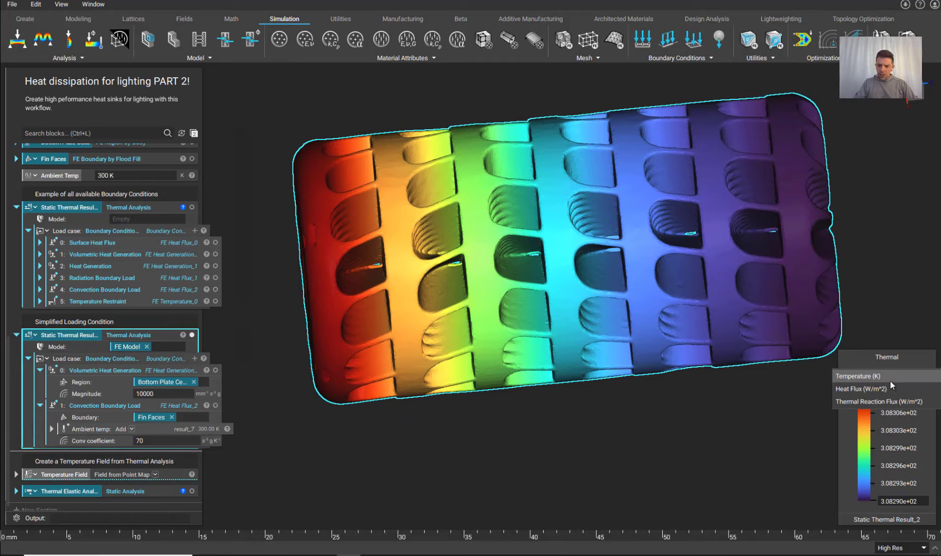
left_click(890, 389)
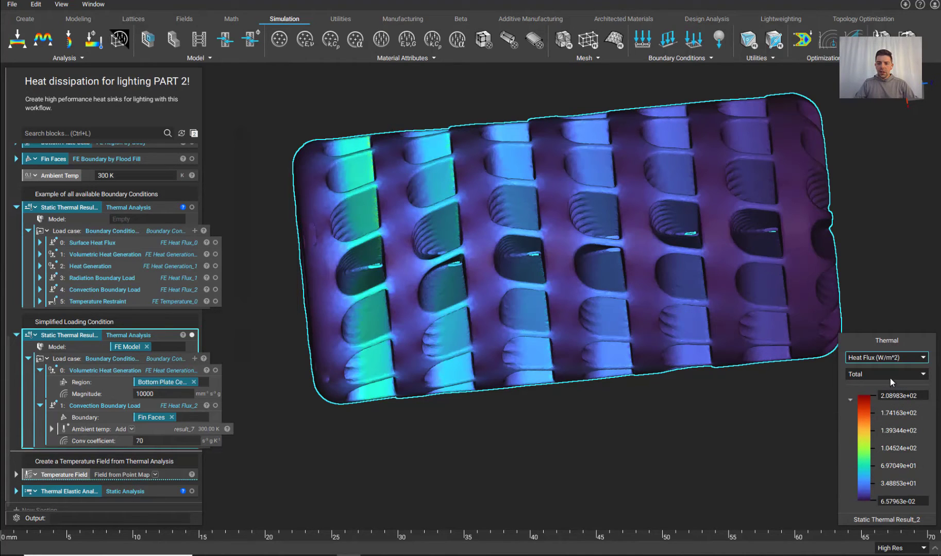
left_click(890, 375)
left_click(890, 388)
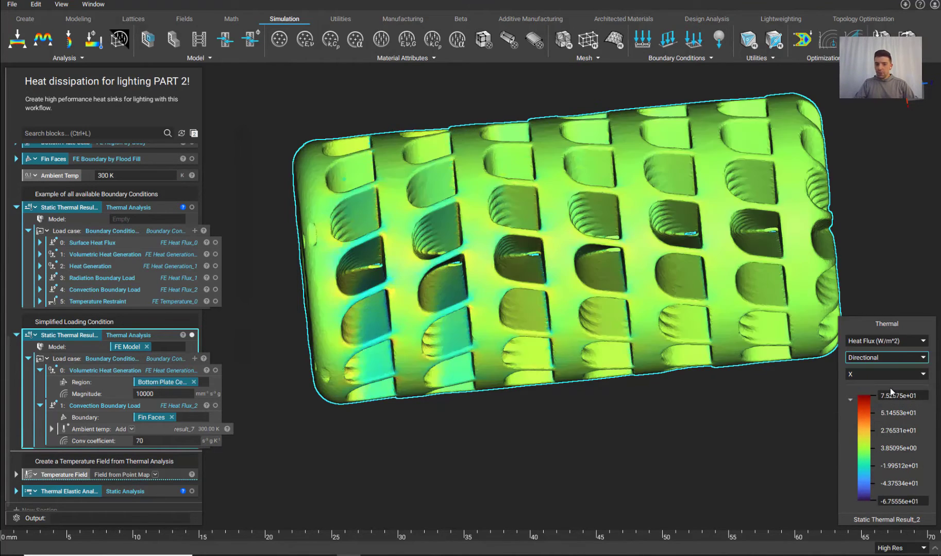
left_click(889, 372)
left_click(879, 402)
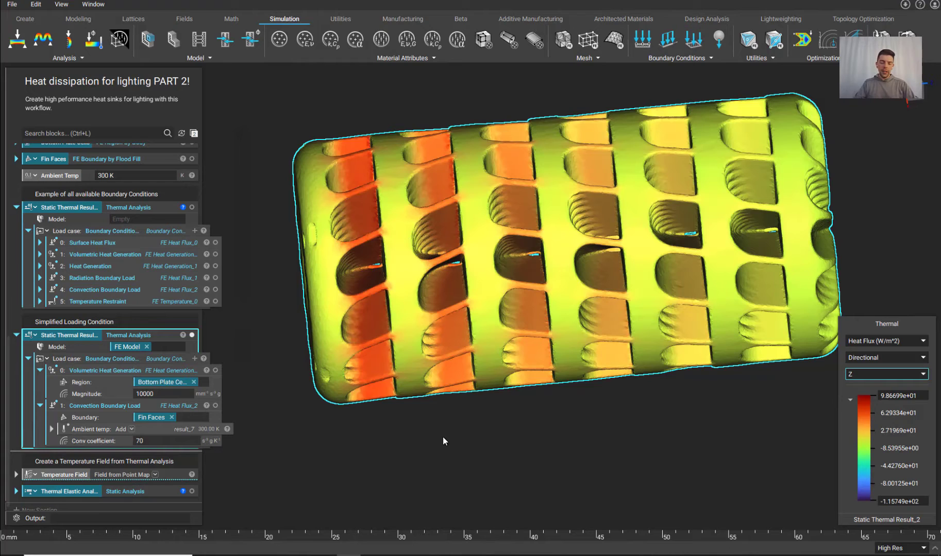
Orbit and pan the heat sink to inspect the Z heat flux distribution.
middle_click_drag(442, 436, 386, 437)
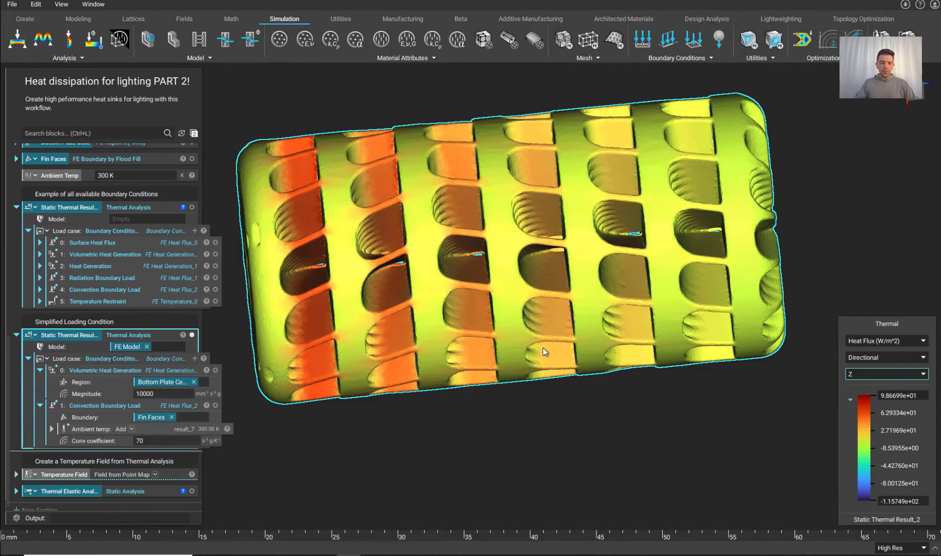
right_click_drag(542, 348, 484, 393)
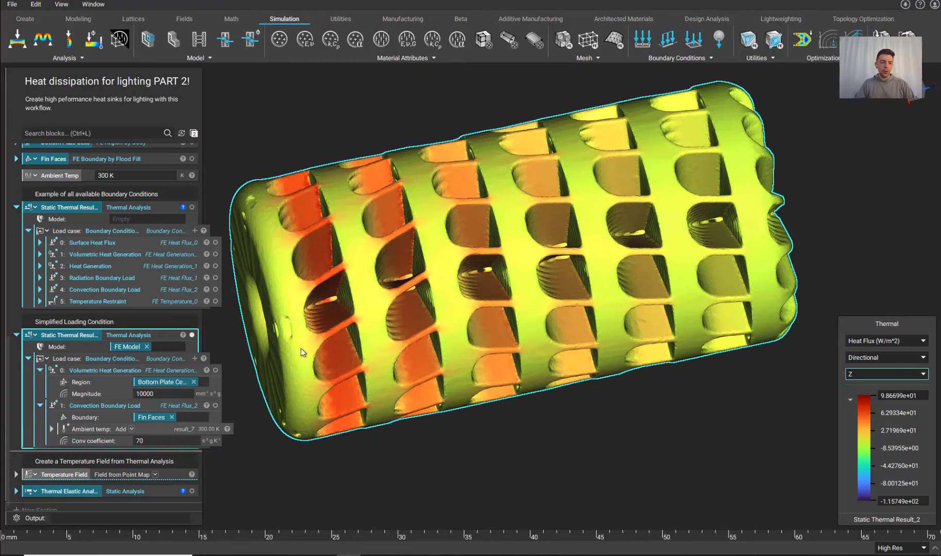
right_click_drag(332, 370, 268, 339)
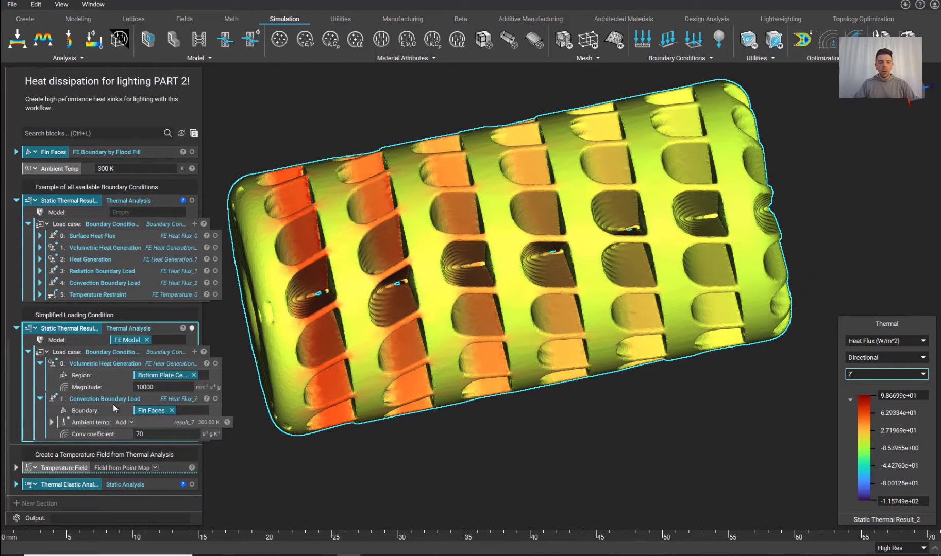
scroll(118, 409, "down", 1)
right_click_drag(297, 368, 231, 369)
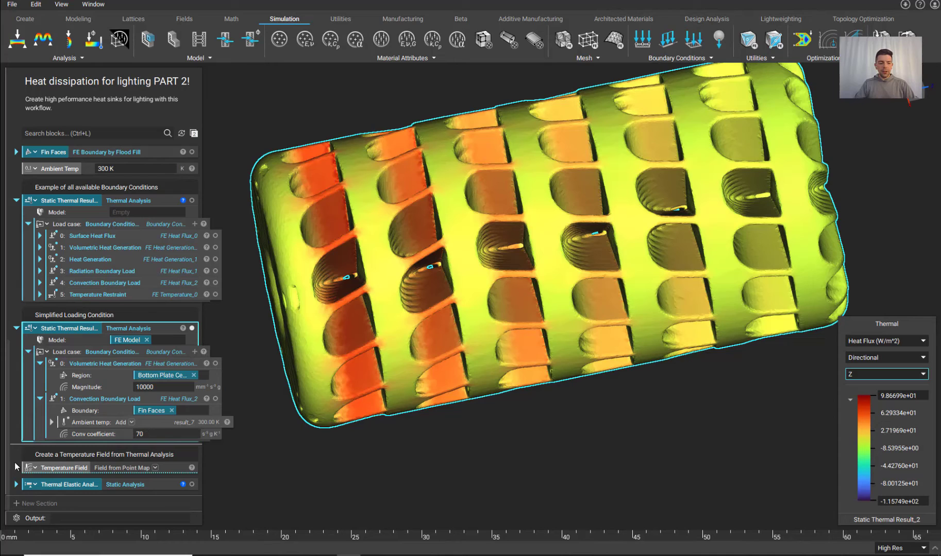
Display the Temperature Point Map from the Temperature Field block and orbit to view it.
left_click(16, 468)
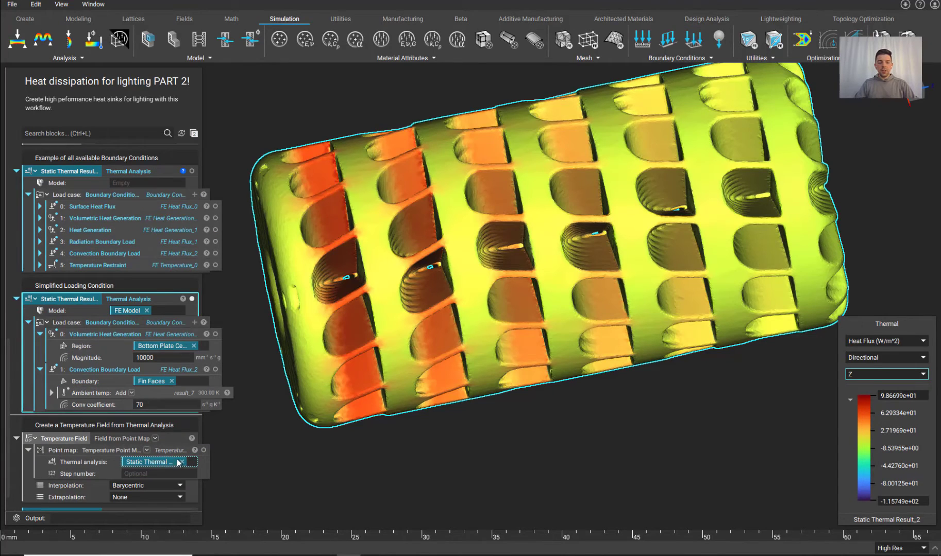
left_click(178, 451)
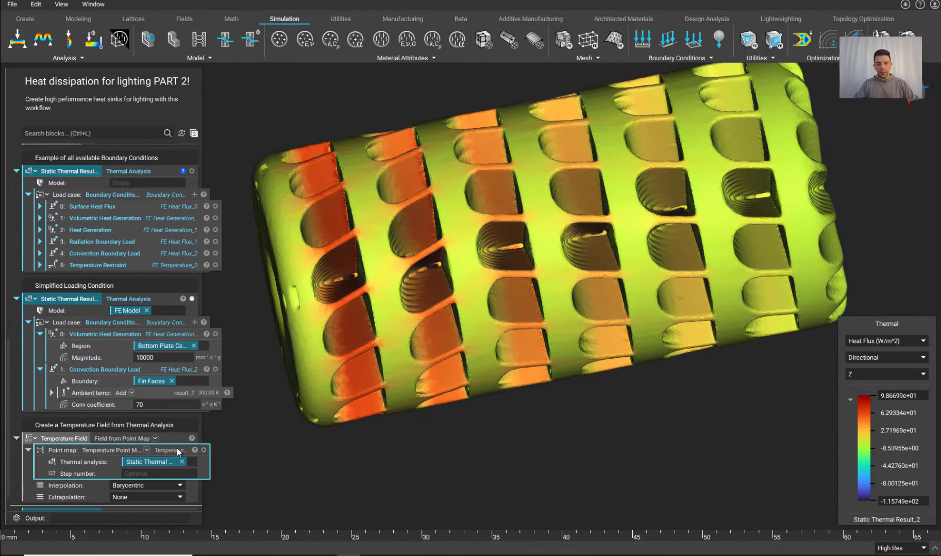
right_click_drag(266, 412, 459, 340)
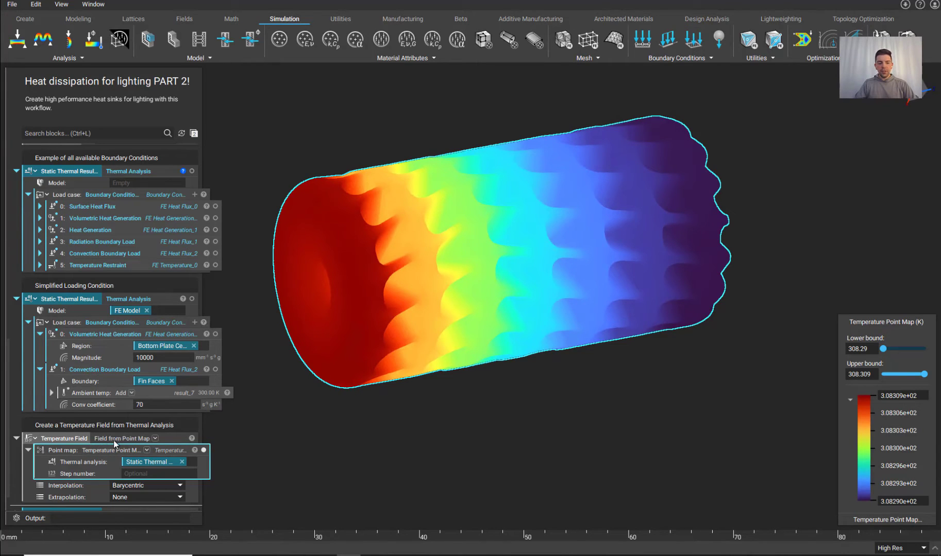
right_click_drag(320, 417, 300, 424)
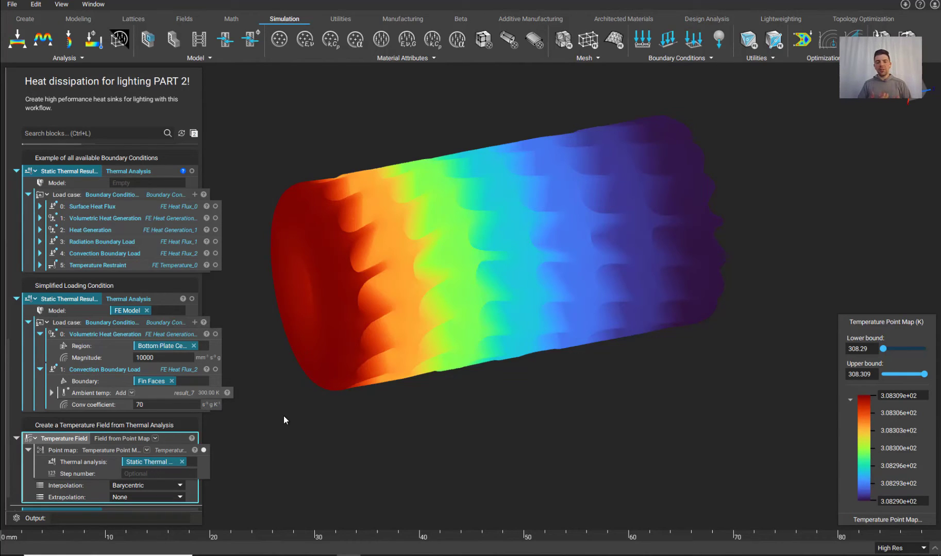
scroll(98, 434, "down", 1)
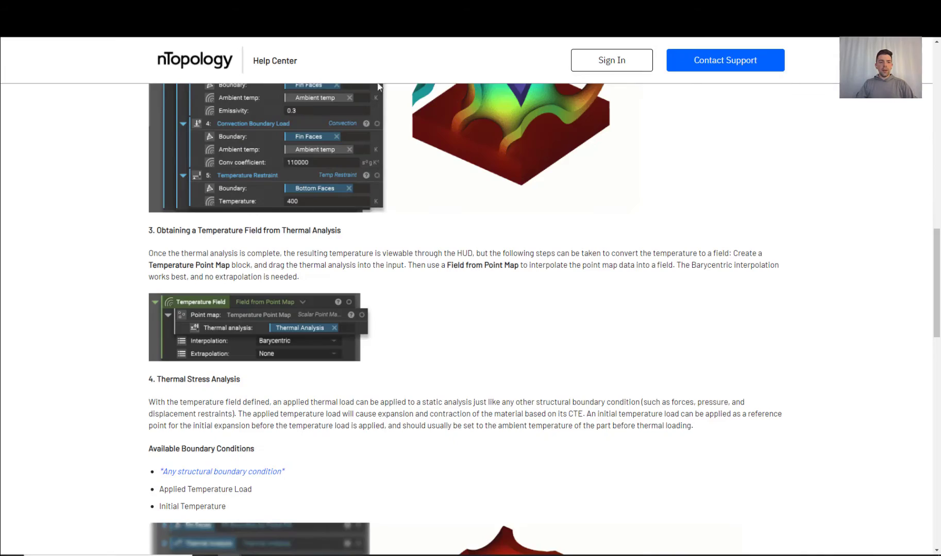
Scroll through the 'How to run a thermal analysis' article, then return to the nTop Live page.
scroll(160, 182, "up", 15)
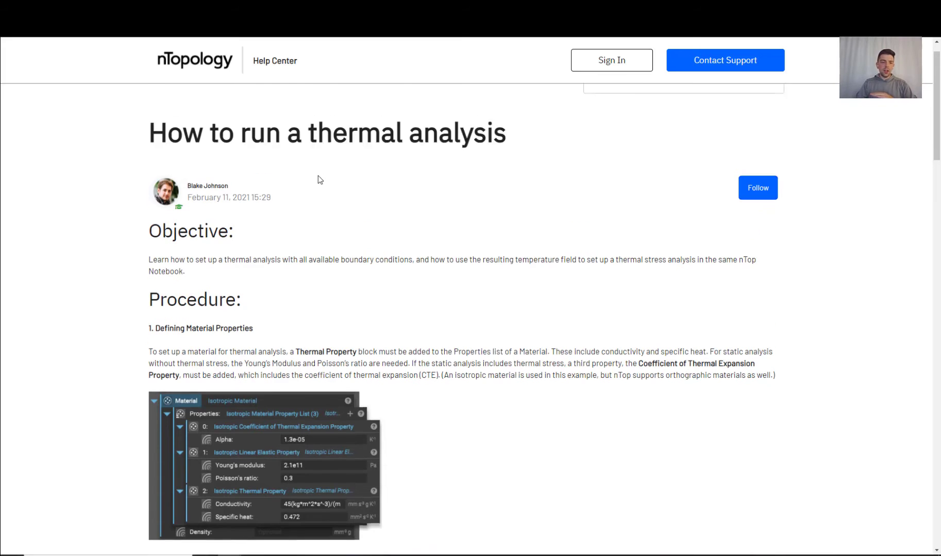
scroll(320, 179, "up", 2)
left_click_drag(933, 119, 938, 337)
scroll(707, 512, "down", 6)
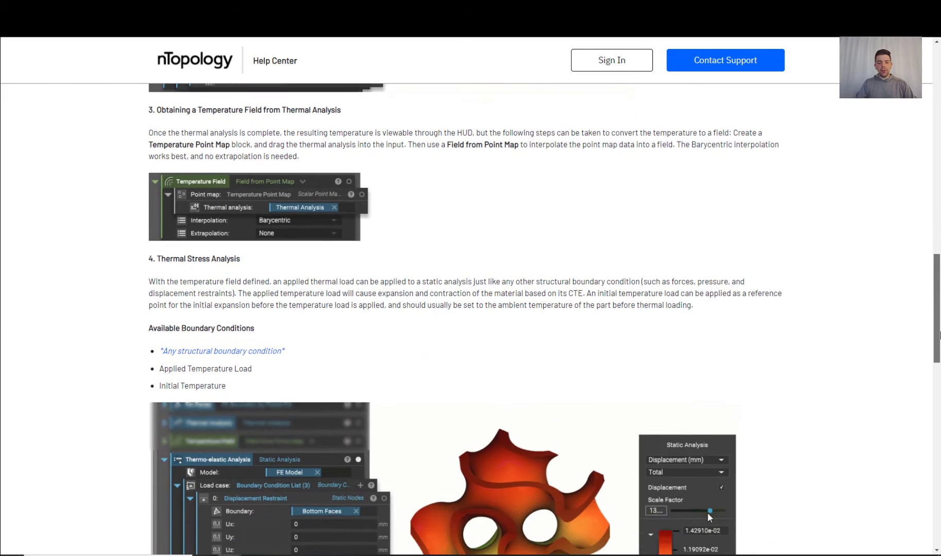
scroll(707, 512, "down", 4)
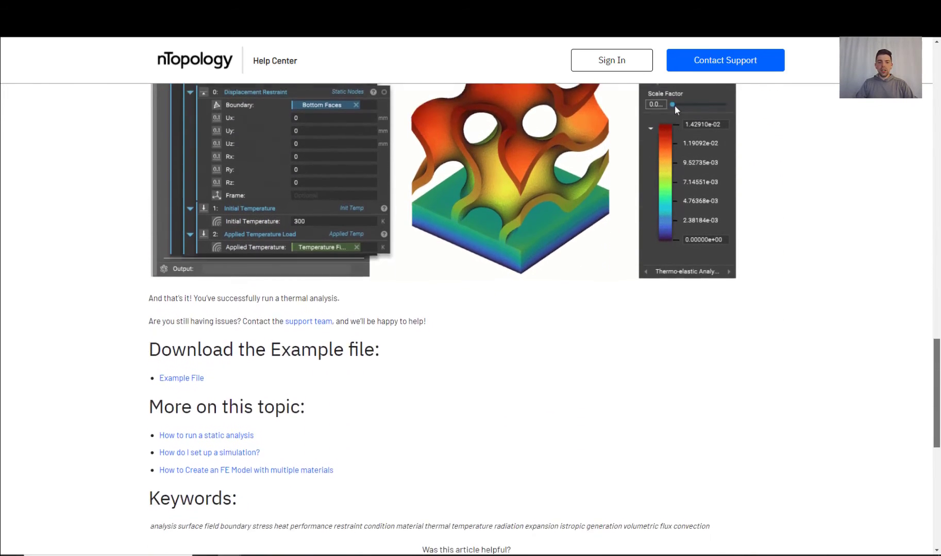
key("ctrl+Tab")
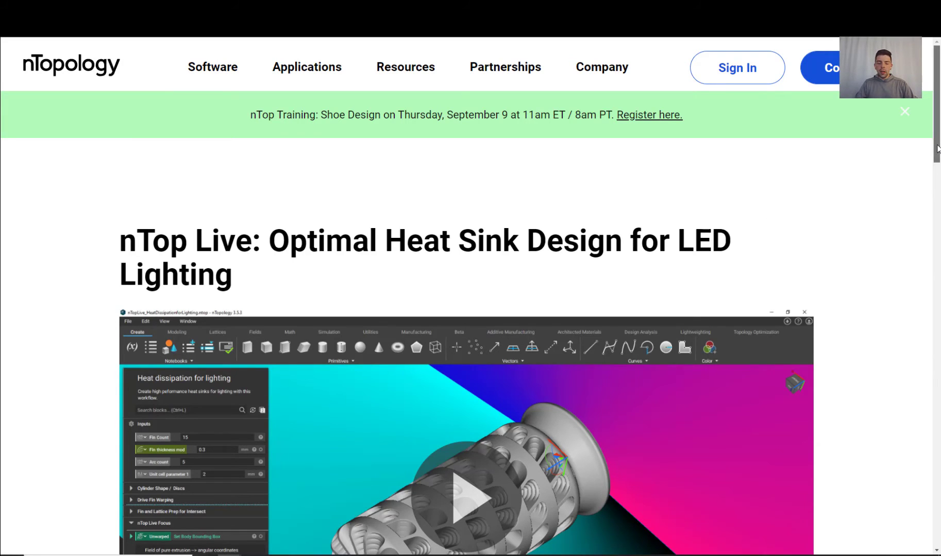
mouse_move(937, 149)
left_mouse_down()
mouse_move(938, 340)
mouse_move(938, 134)
left_mouse_up()
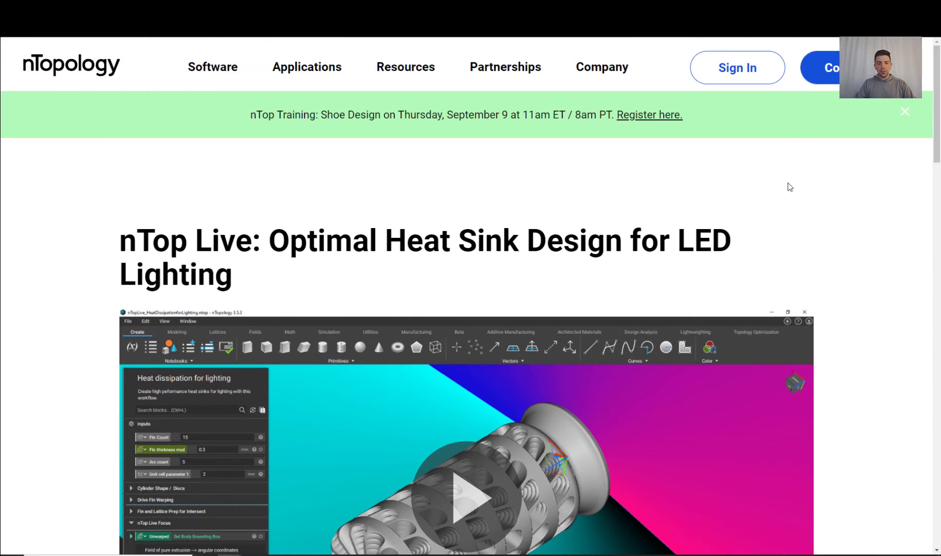